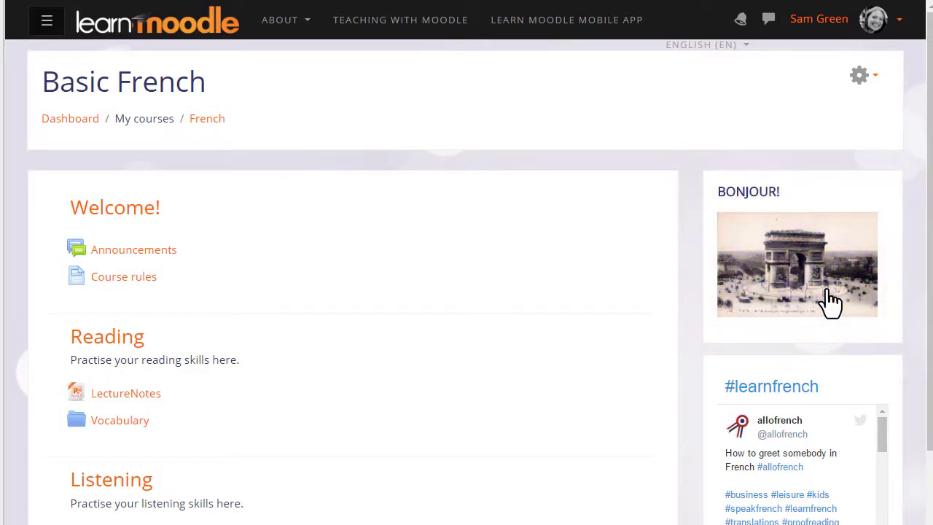
Step: Turn editing on for the Basic French course from the gear menu
drag(926, 406, 928, 416)
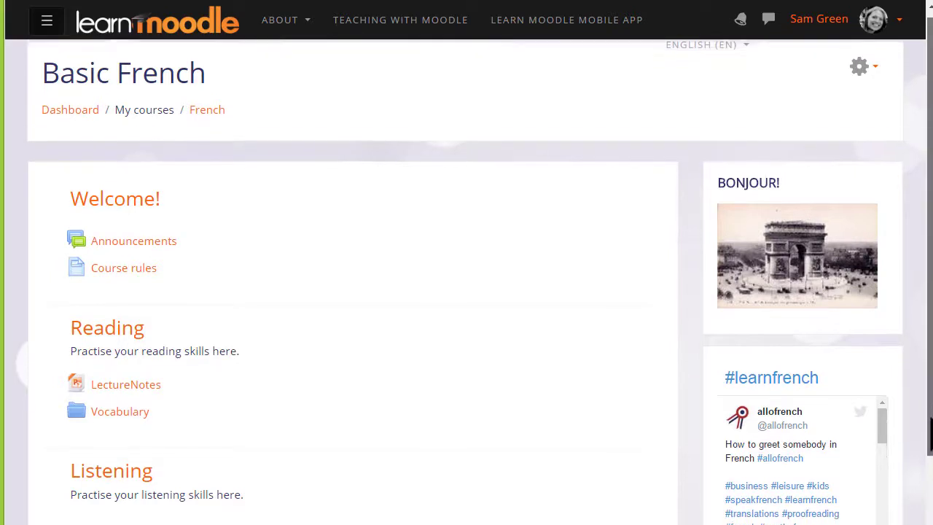
scroll(930, 430, down, 3)
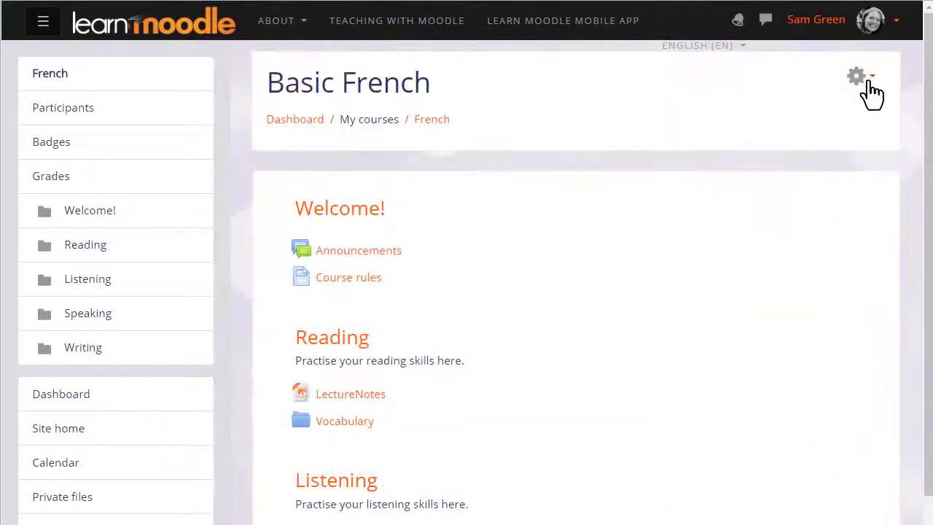
click(869, 83)
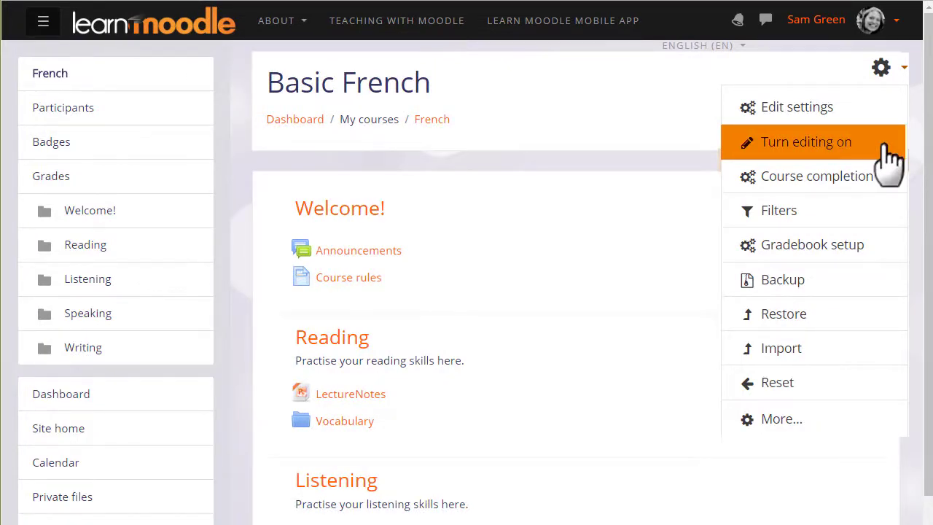
click(887, 161)
scroll(467, 291, down, 1)
scroll(926, 6, down, 3)
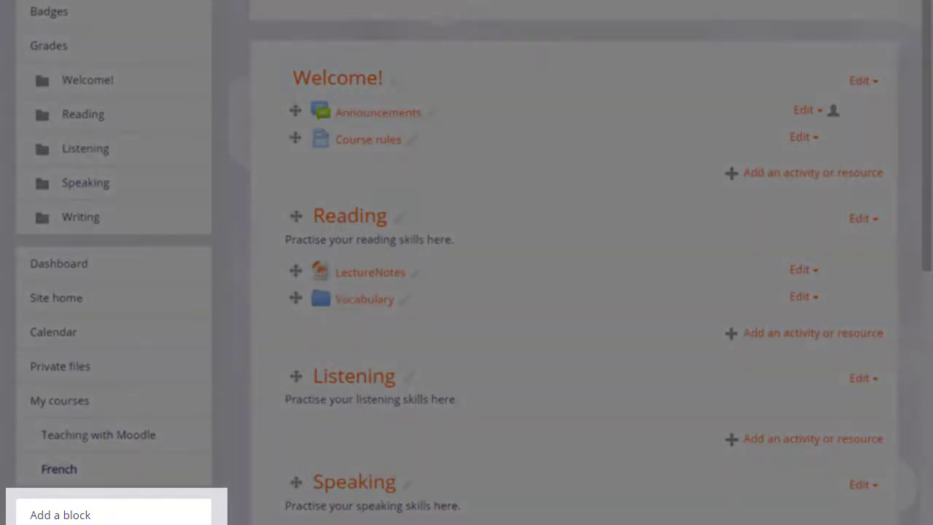
Step: Add an HTML block to the course and open its Configure settings
click(84, 514)
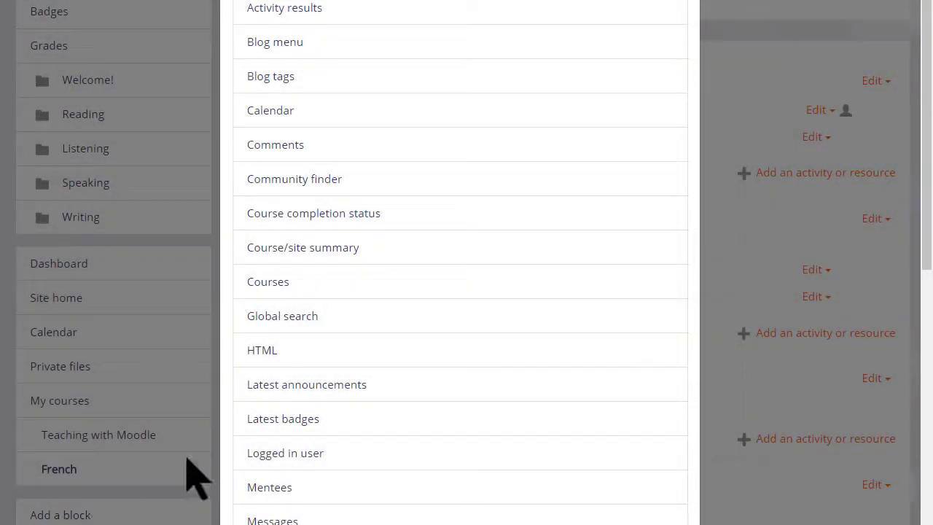
click(256, 351)
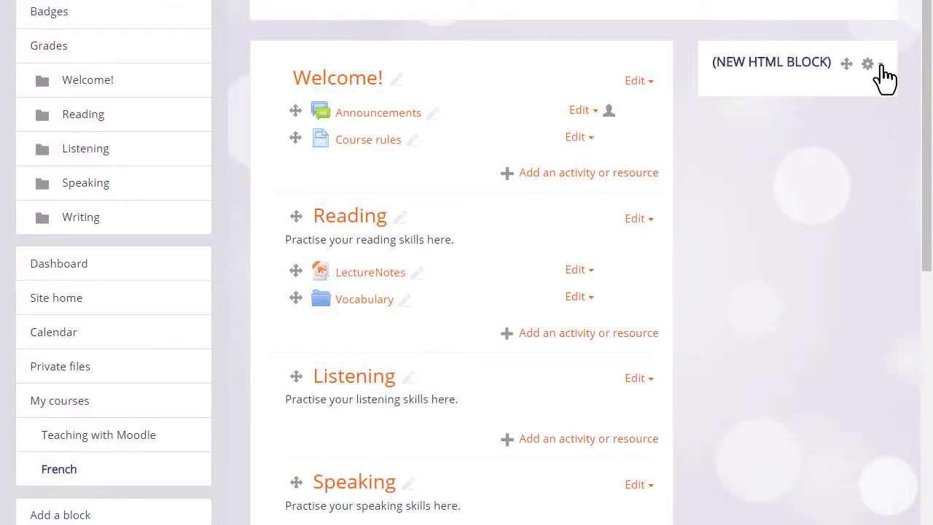
click(880, 68)
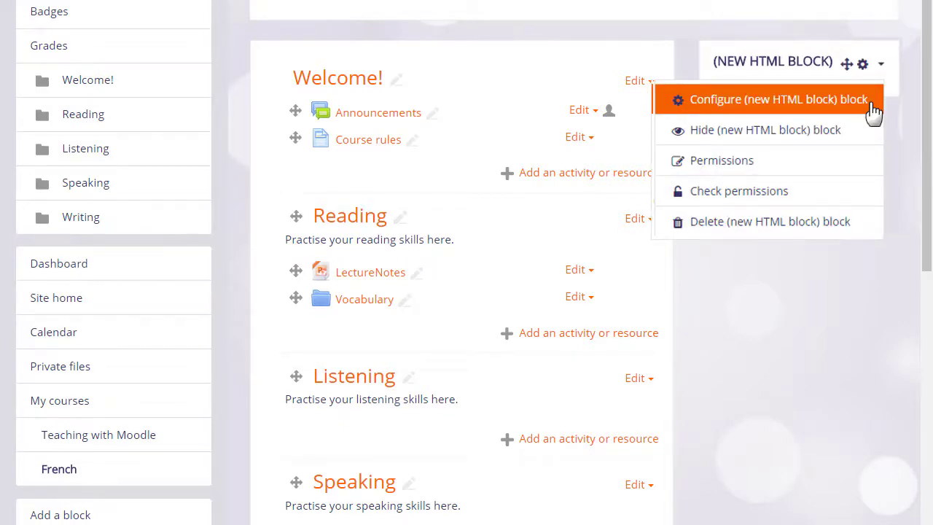
click(873, 102)
Step: Title the block 'Bonjour' and drag the desktop's Arc de Triomphe photo into its content
click(282, 127)
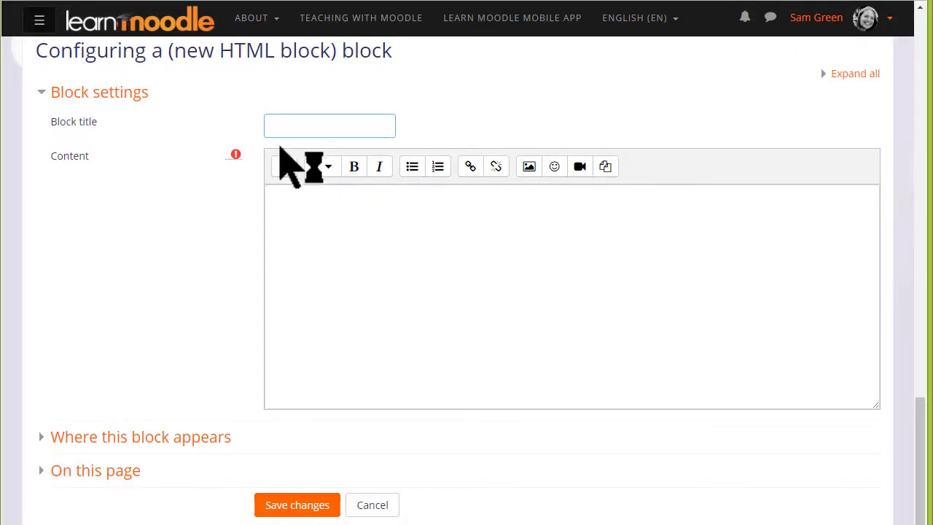
text(Bonjour)
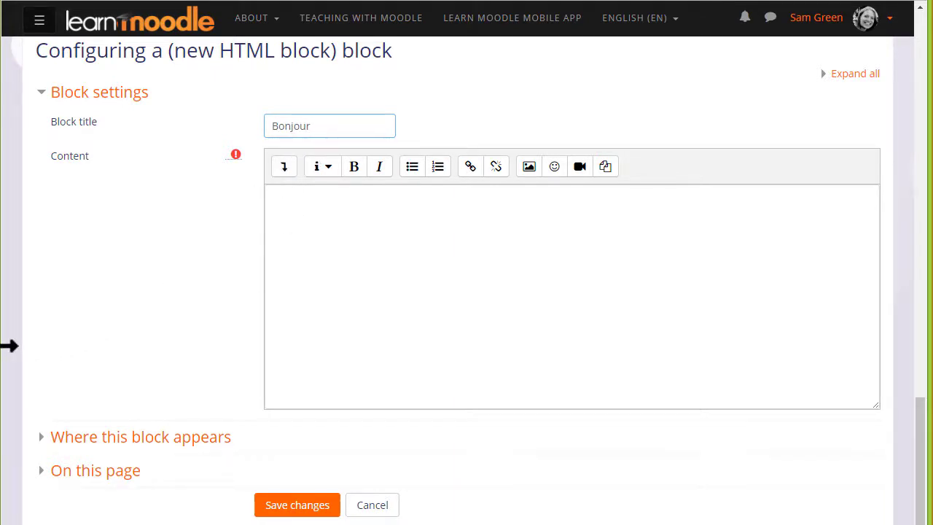
drag(10, 346, 381, 244)
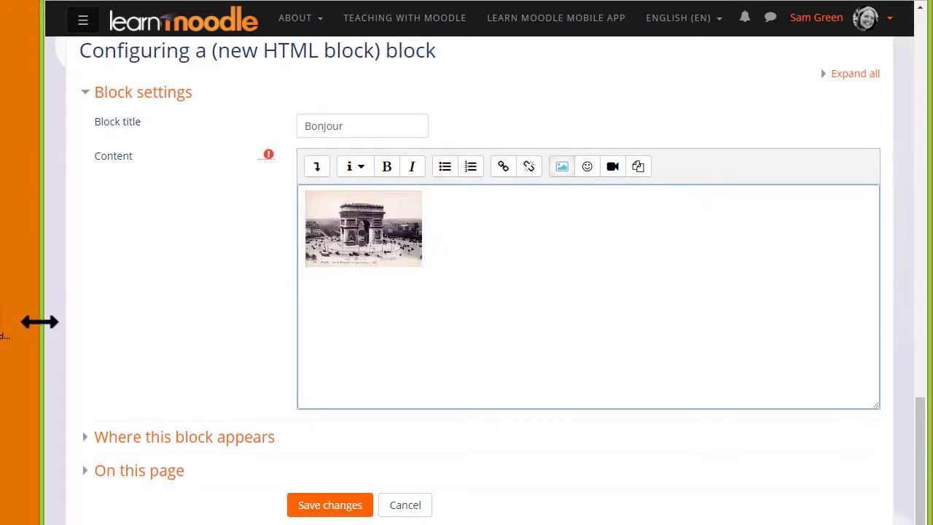
mouse_move(22, 325)
mouse_down()
mouse_move(11, 335)
mouse_move(8, 326)
mouse_up()
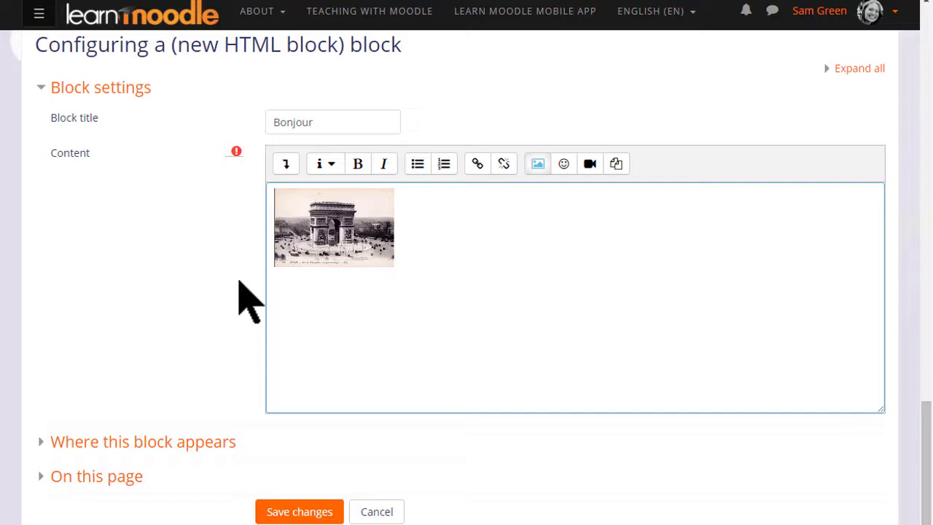
click(330, 247)
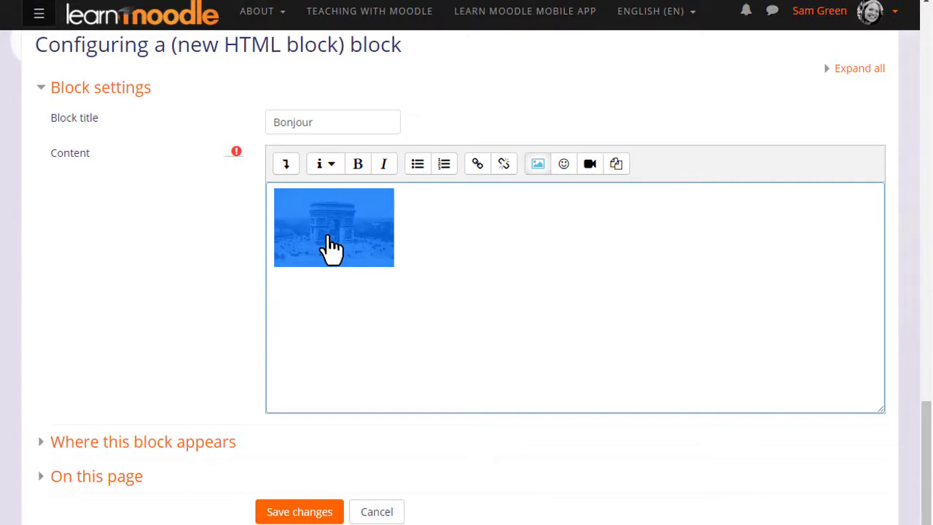
click(478, 166)
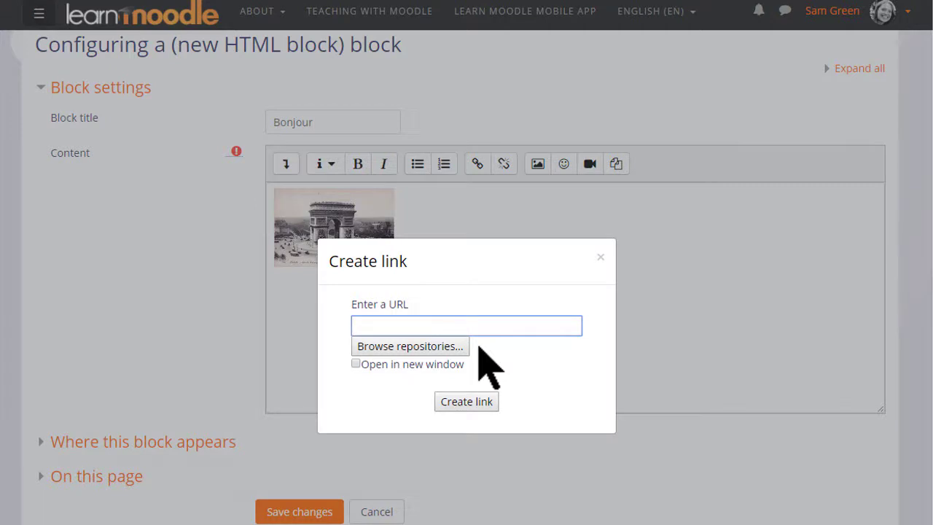
text(https://en.parisinfo.com/)
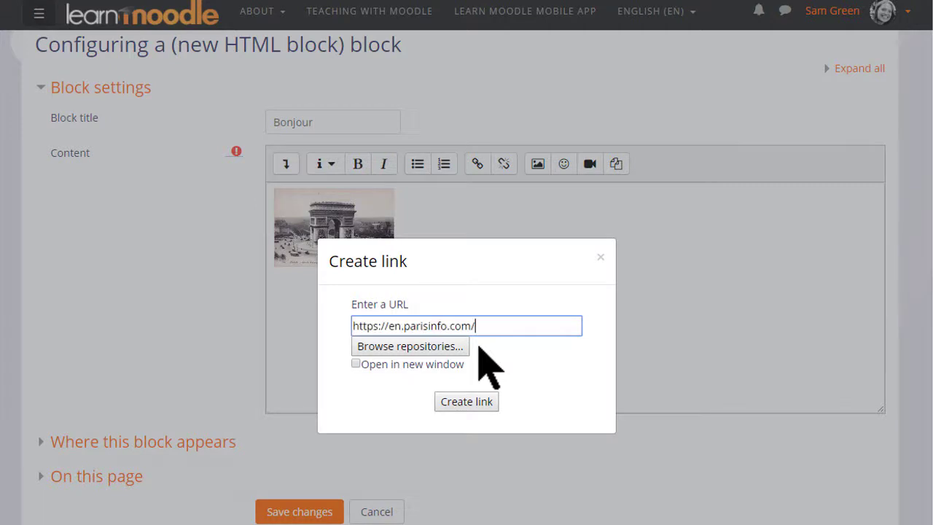
click(481, 402)
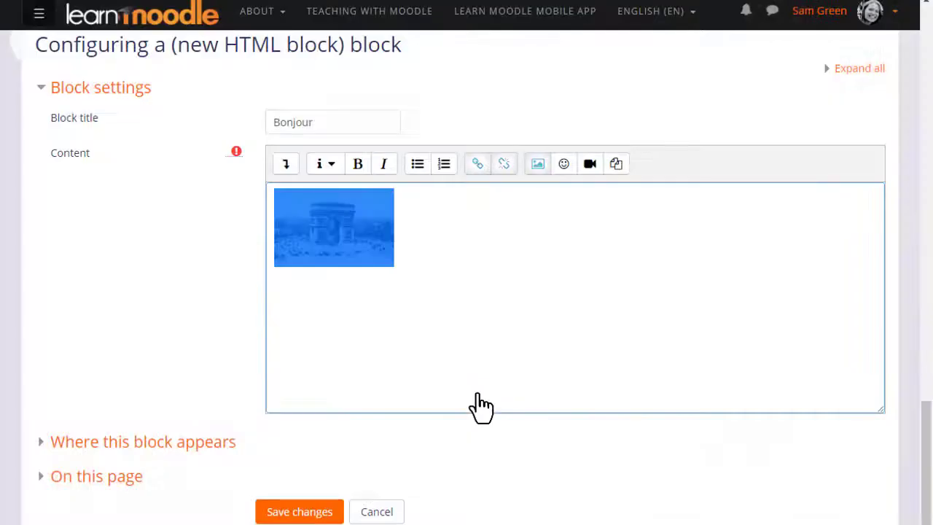
scroll(475, 388, down, 2)
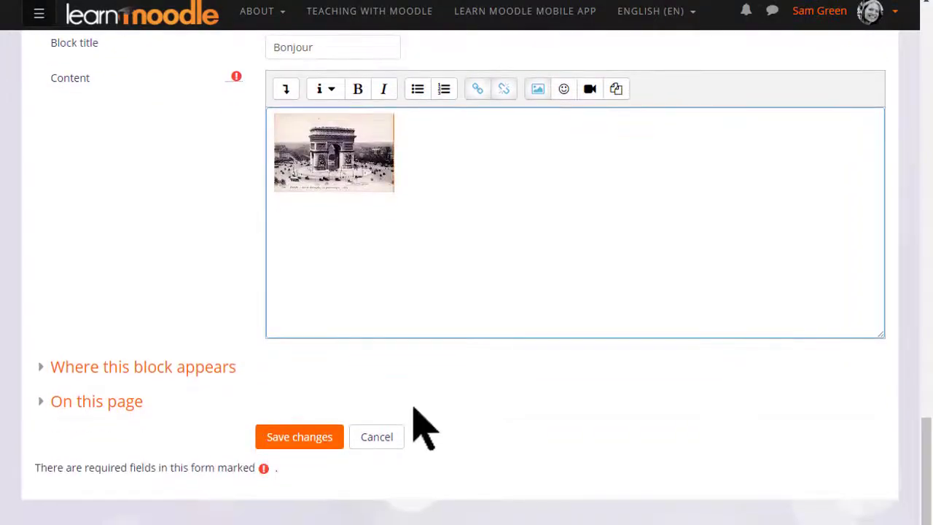
click(328, 436)
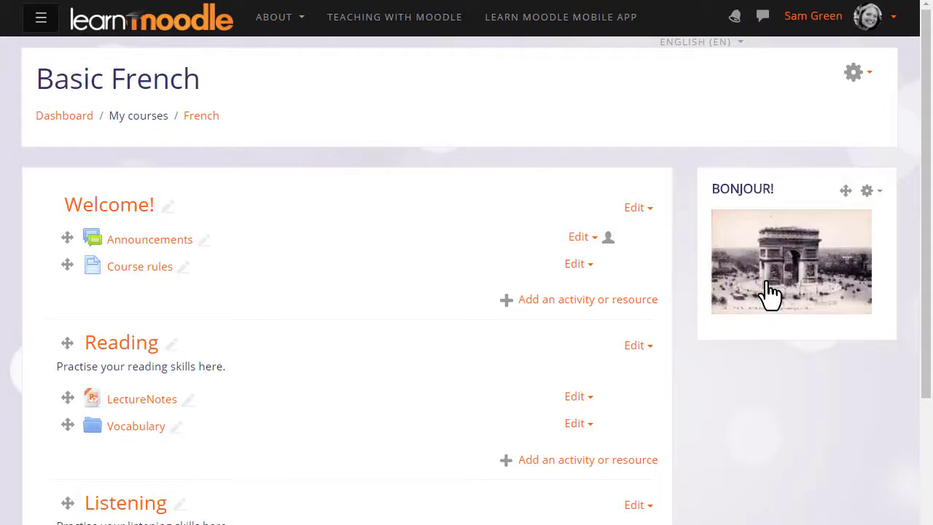
Step: Test the BONJOUR! image link by following it to the Paris tourism site
click(771, 293)
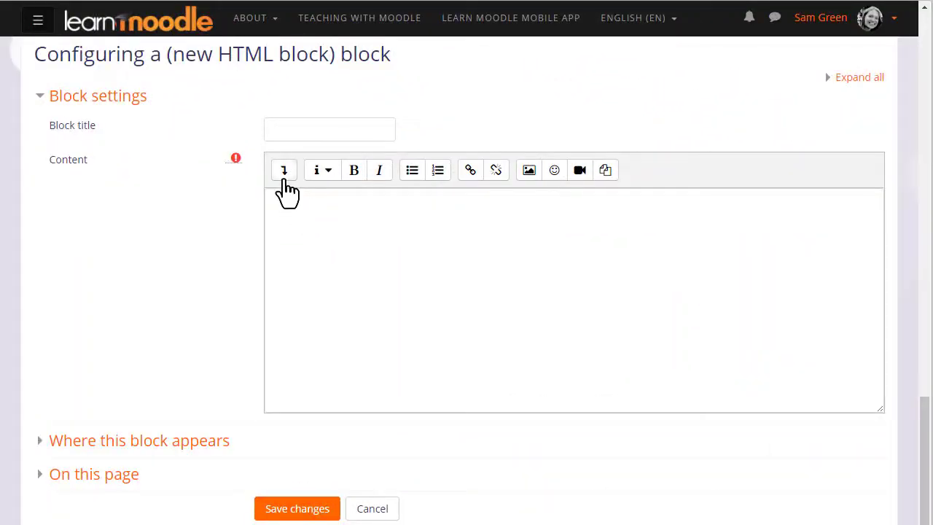
Step: Expand the editor toolbar and switch the block content to HTML source view
click(284, 172)
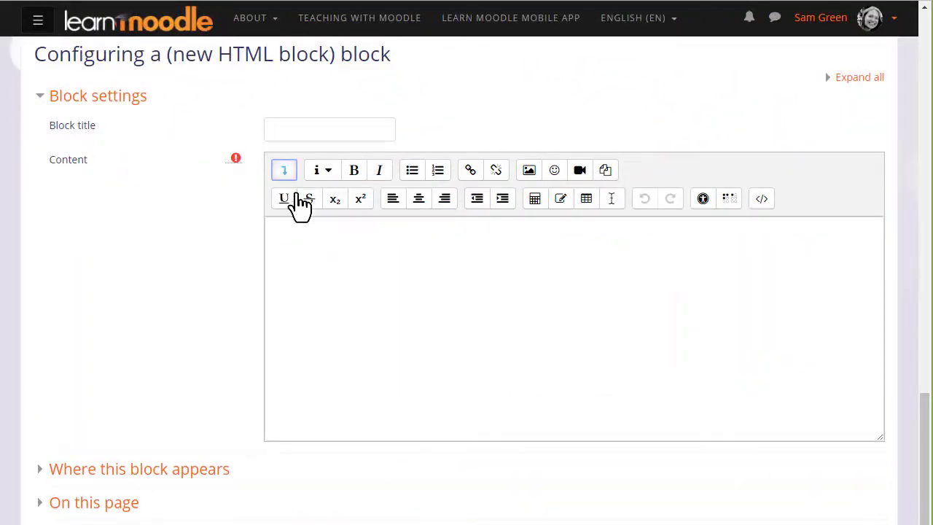
click(761, 201)
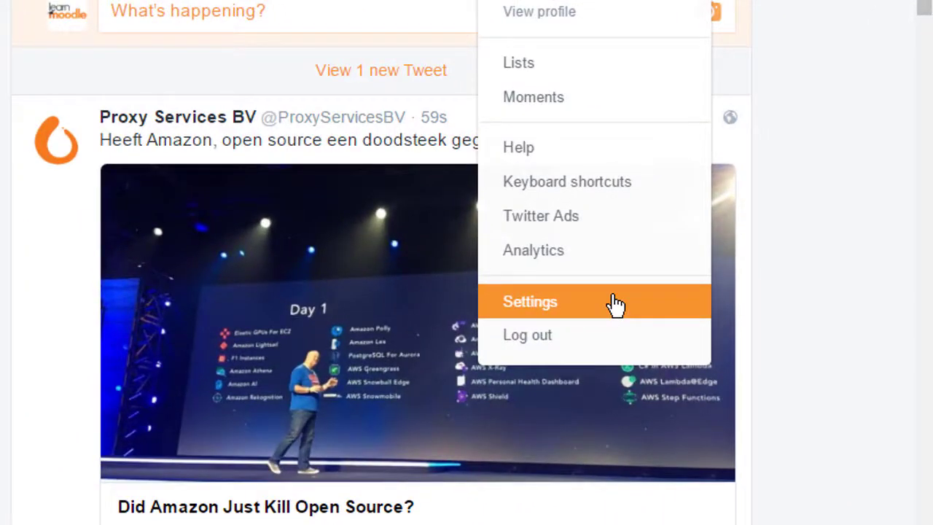
Step: Create a Twitter search widget for #learnfrench, replacing the #corgi query, and copy its embed code
click(614, 304)
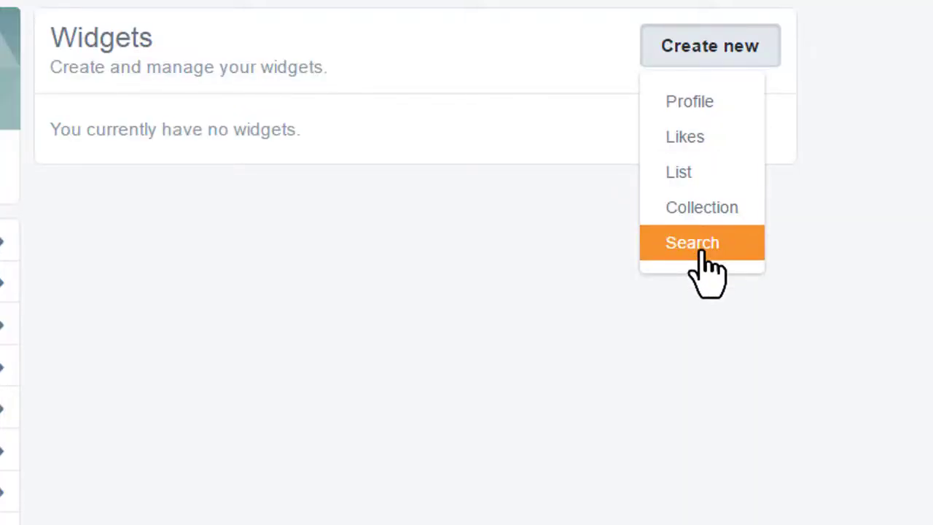
click(701, 251)
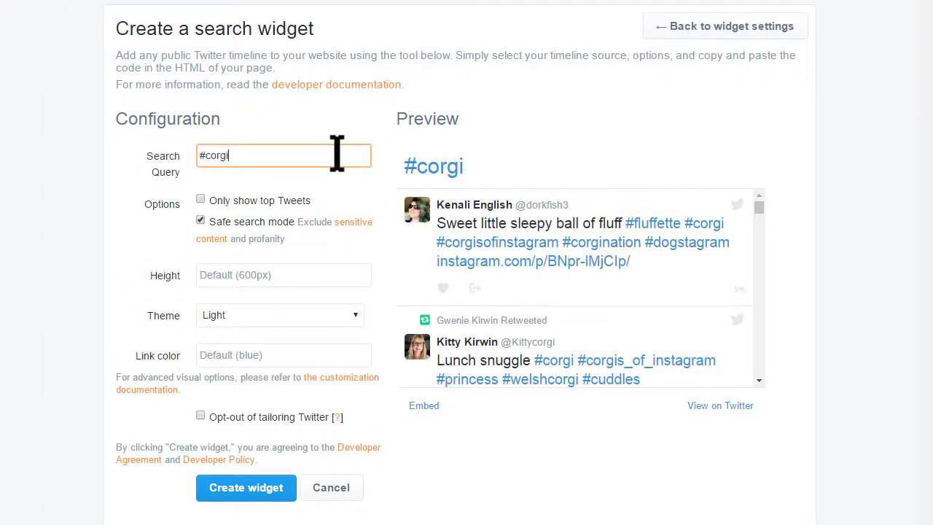
key(BackSpace)
key(BackSpace)
key(BackSpace)
key(BackSpace)
key(BackSpace)
text(learnfrench)
click(318, 176)
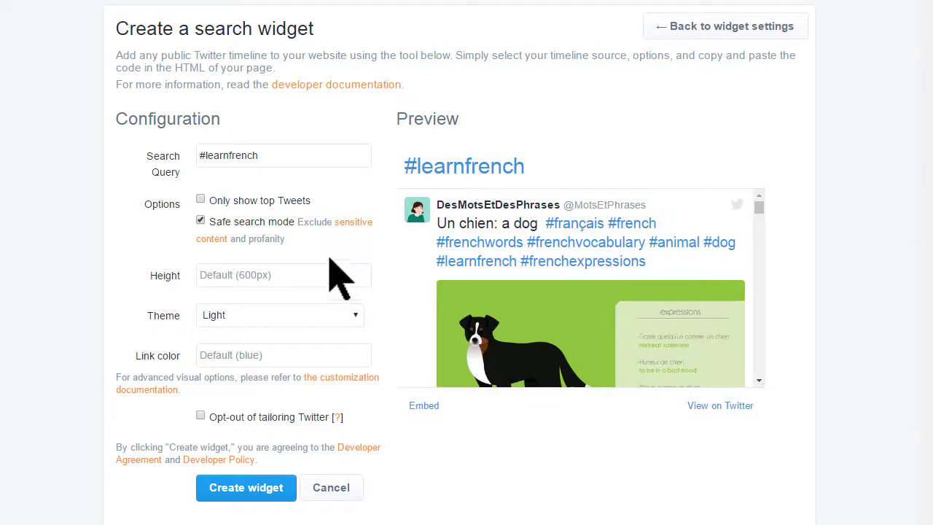
click(275, 493)
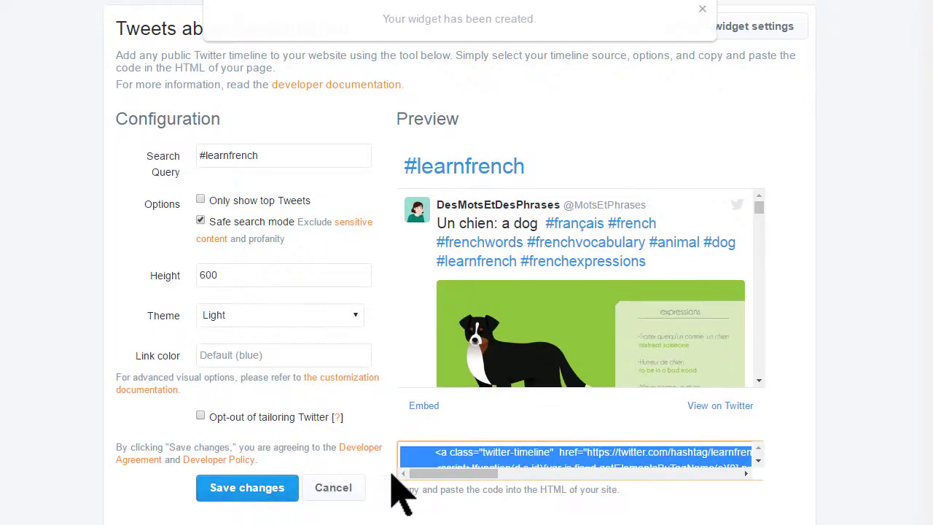
click(427, 460)
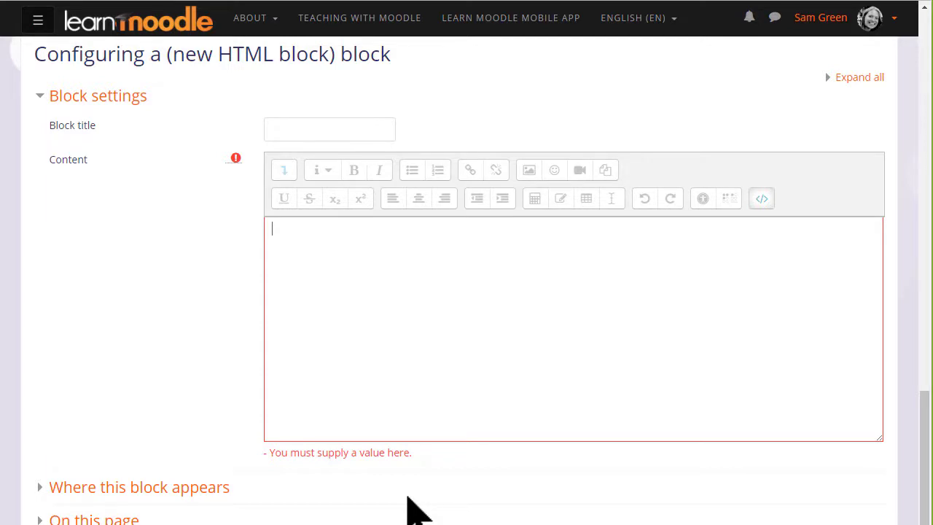
Step: Paste the #learnfrench widget embed code into the block's HTML source and save it
key(ctrl+v)
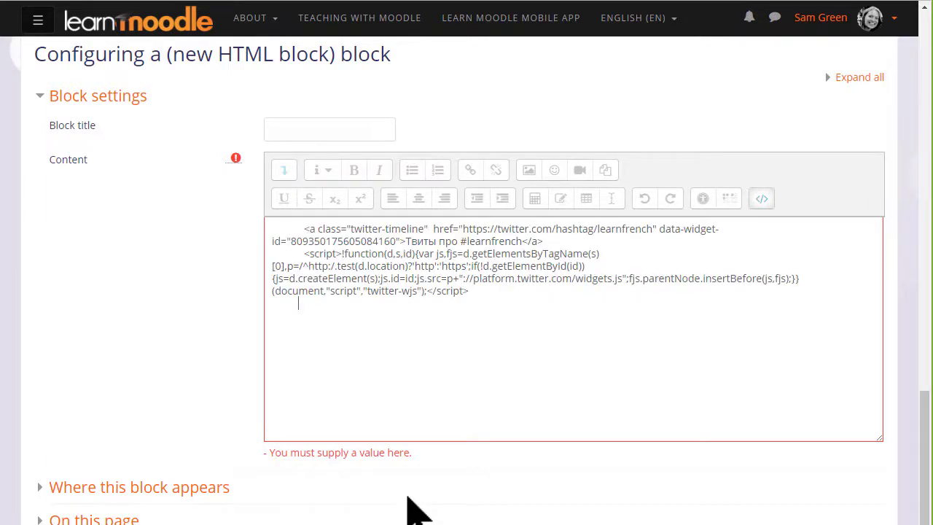
scroll(420, 484, down, 2)
scroll(423, 487, down, 1)
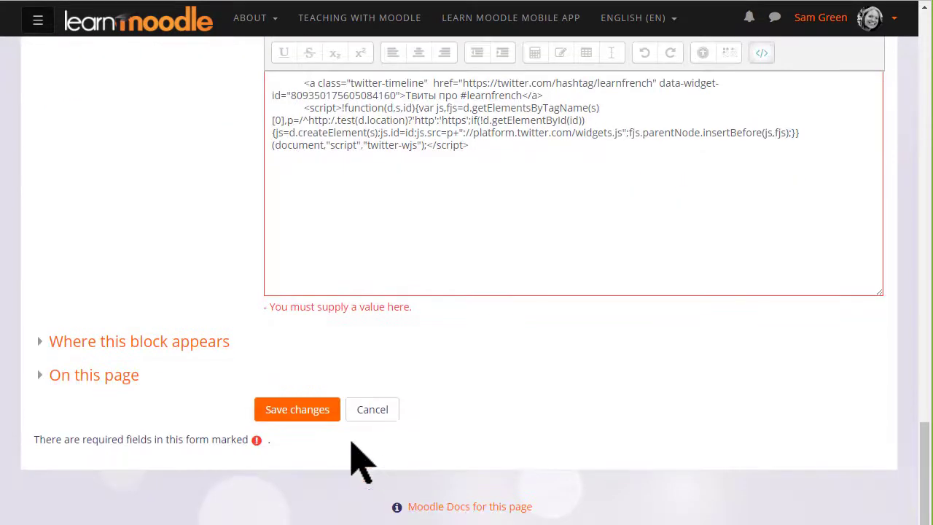
click(313, 426)
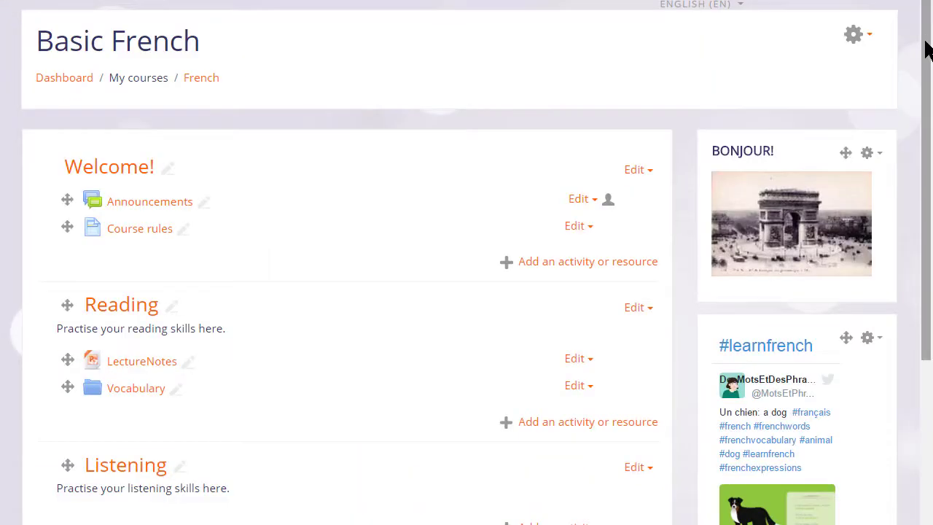